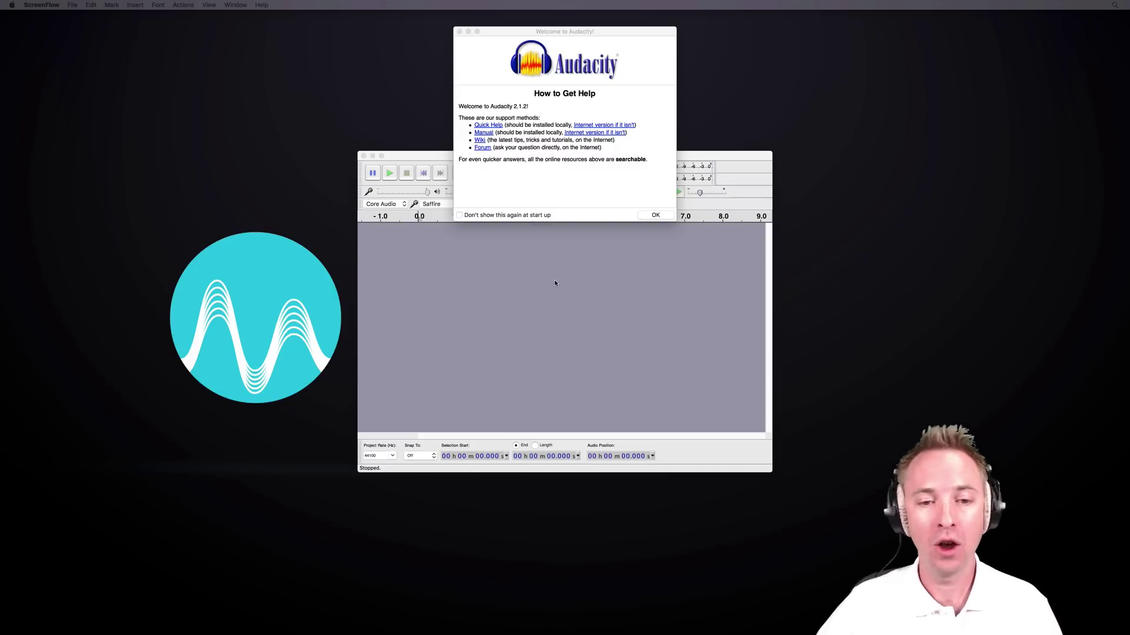
Tick 'Don't show this again at start up' and close the Welcome dialog
click(503, 216)
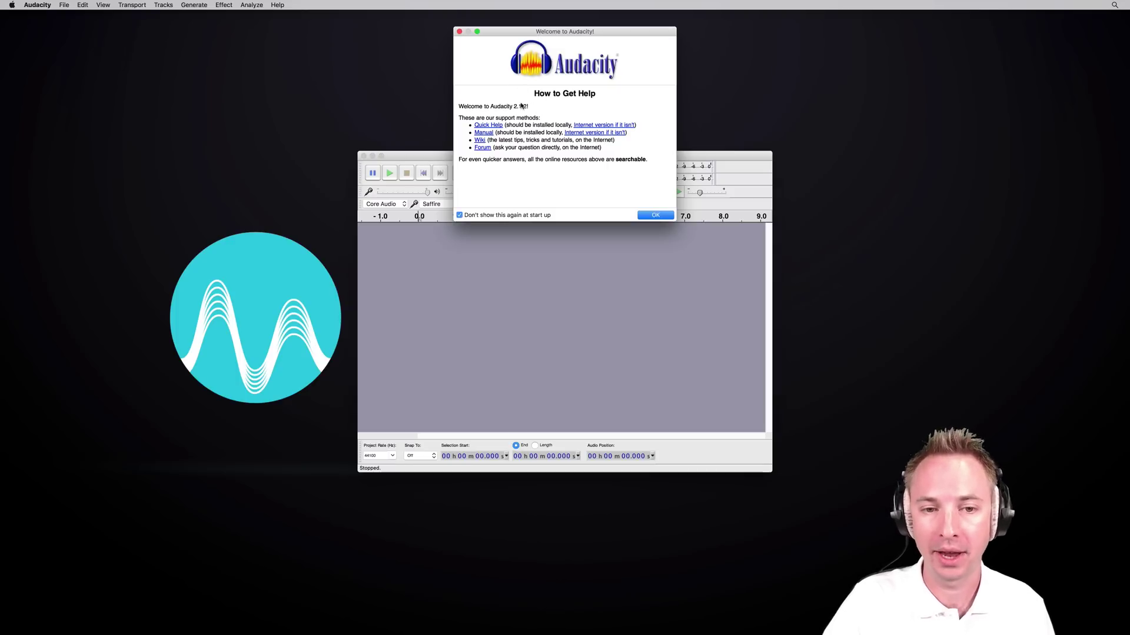
click(655, 217)
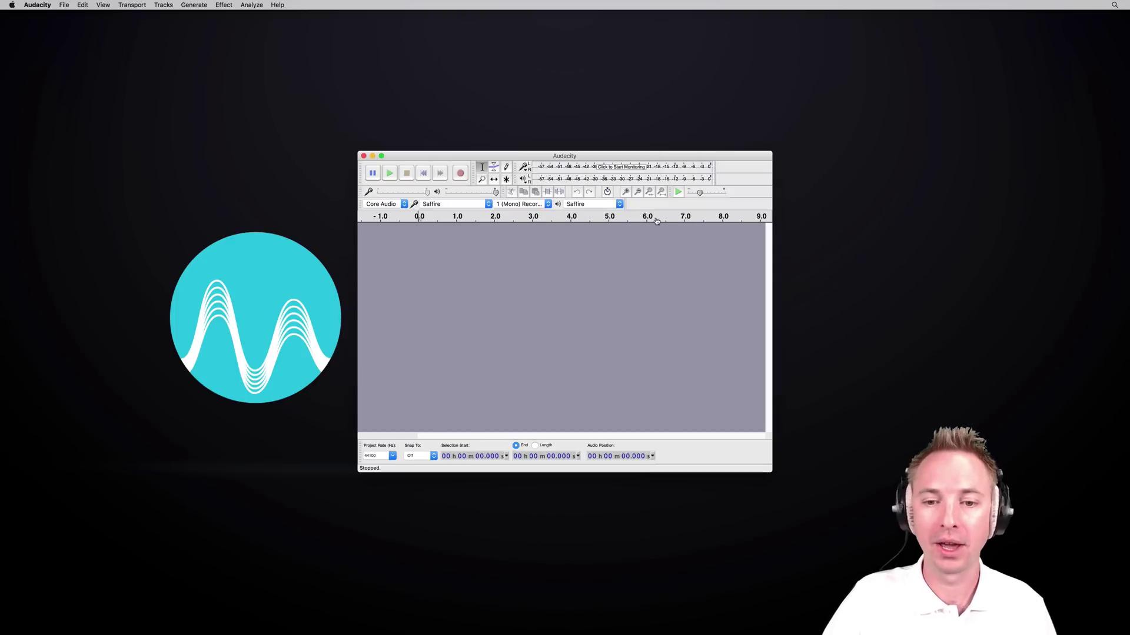
Maximize the empty Audacity project window to fill the screen
click(381, 156)
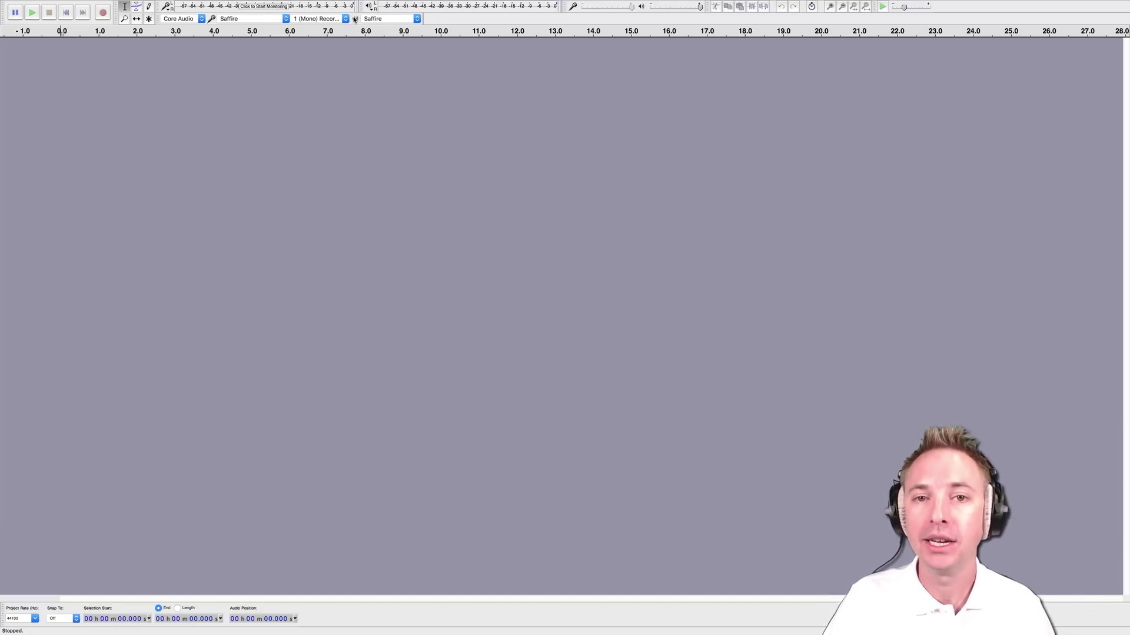
click(196, 20)
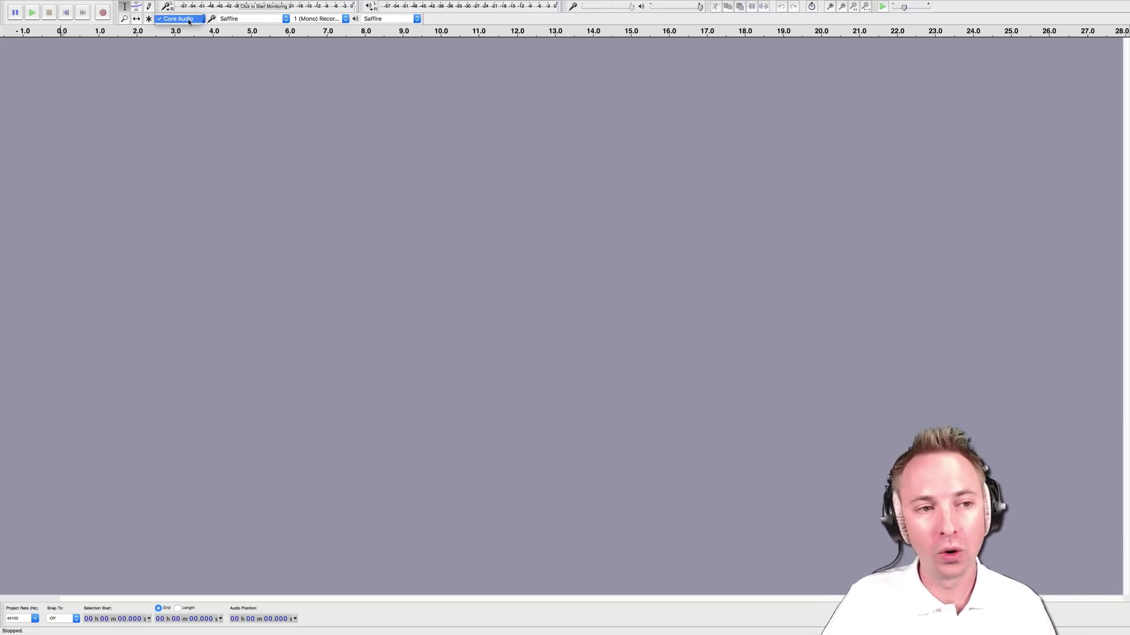
click(189, 21)
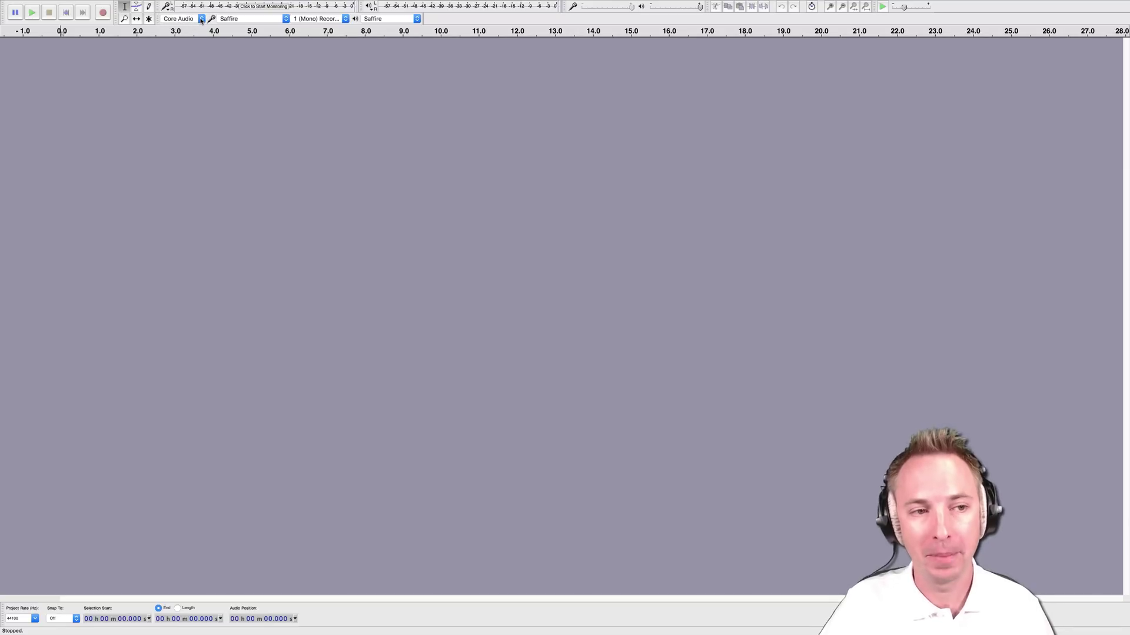
click(235, 21)
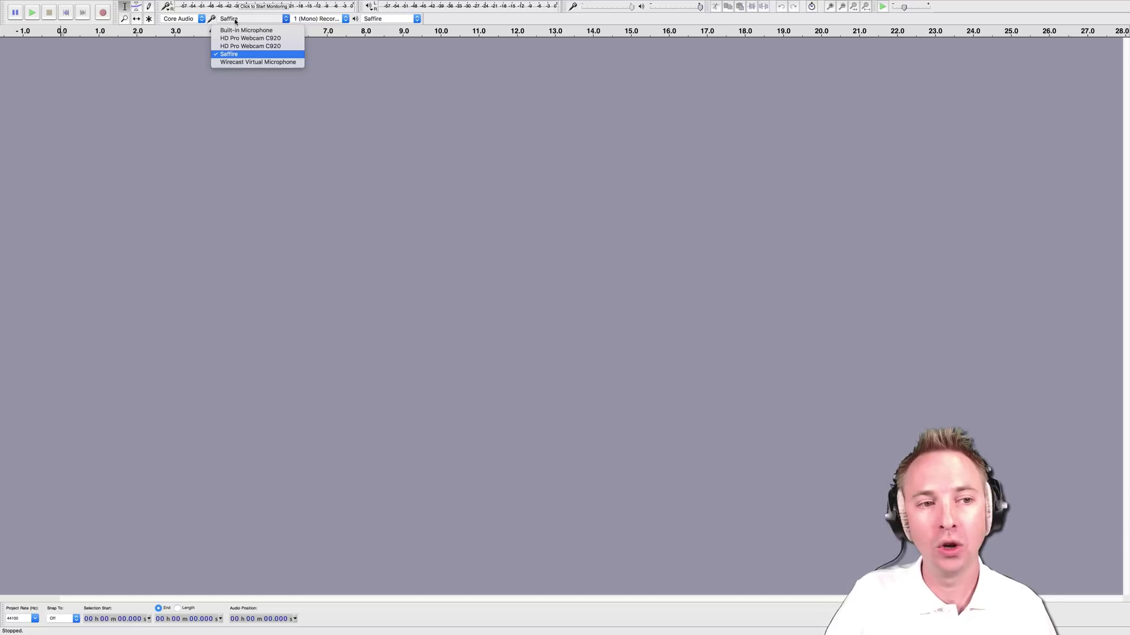
click(233, 55)
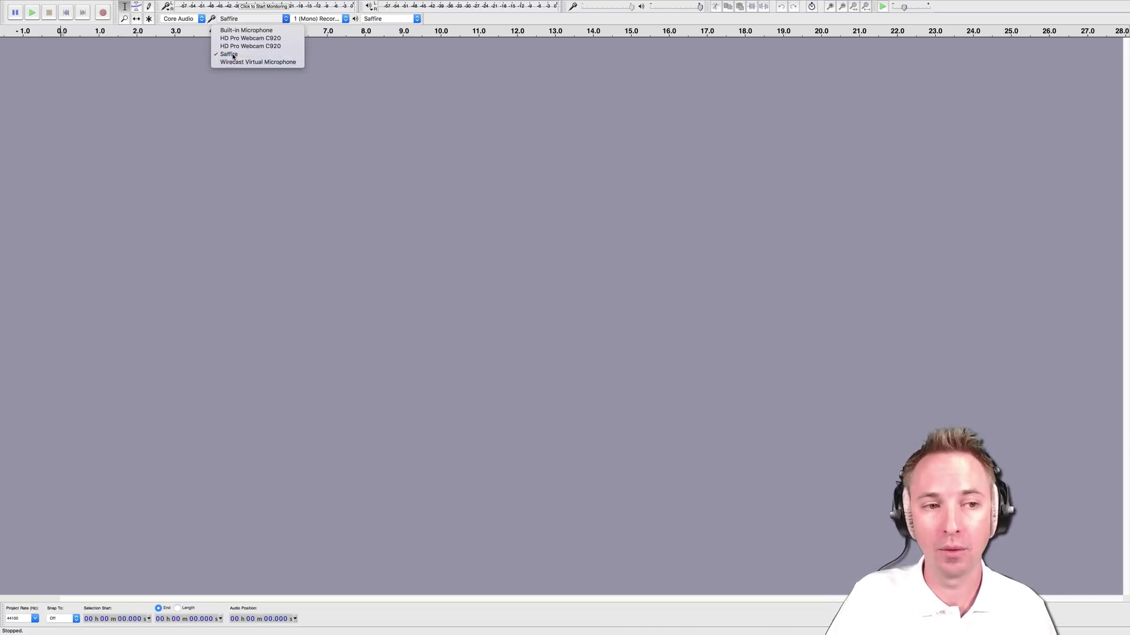
click(299, 20)
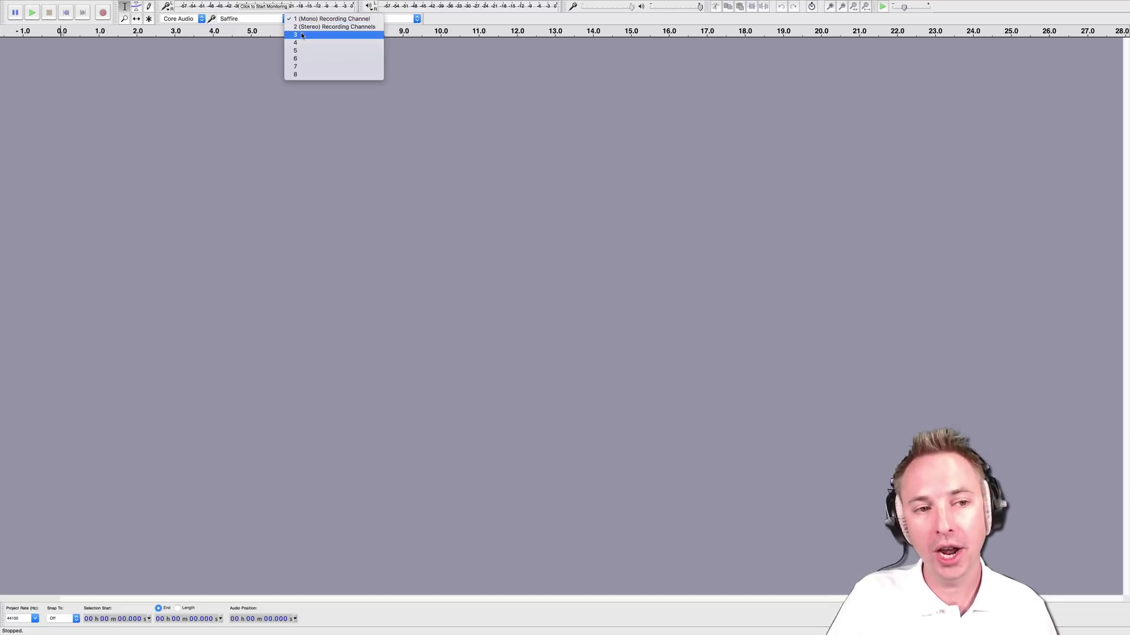
click(302, 74)
click(275, 18)
click(247, 29)
click(329, 19)
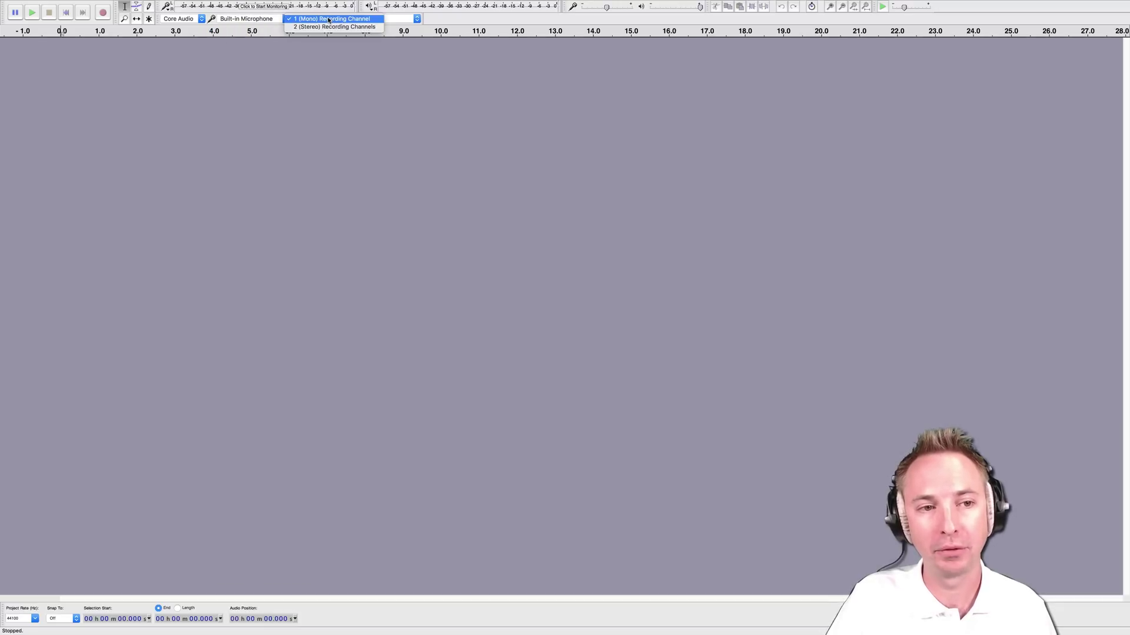
click(265, 20)
click(259, 47)
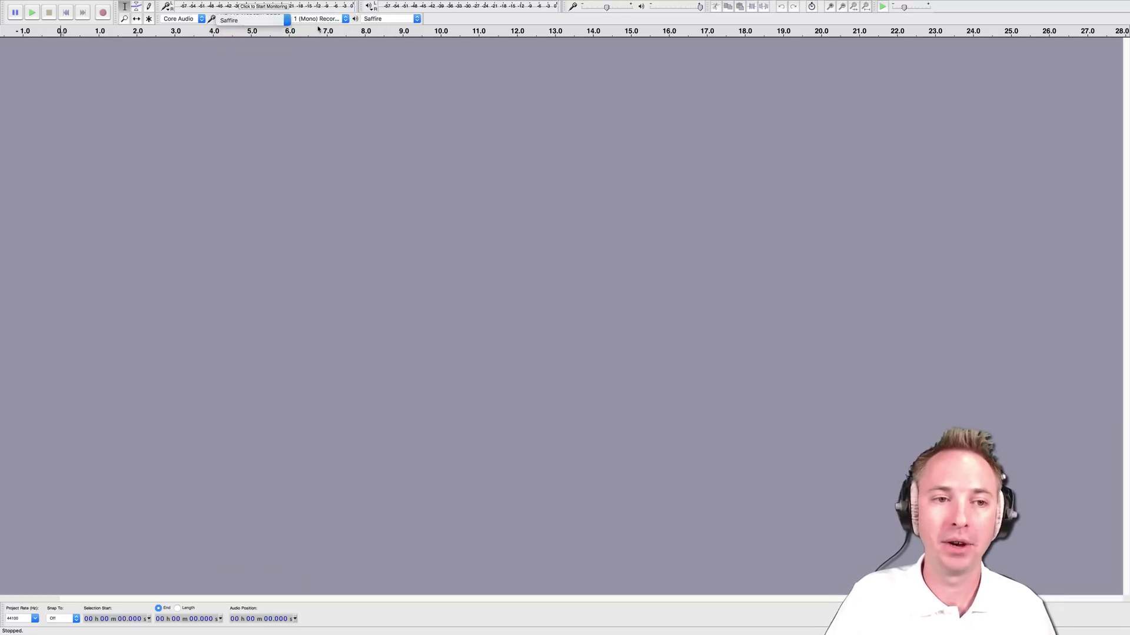
click(317, 19)
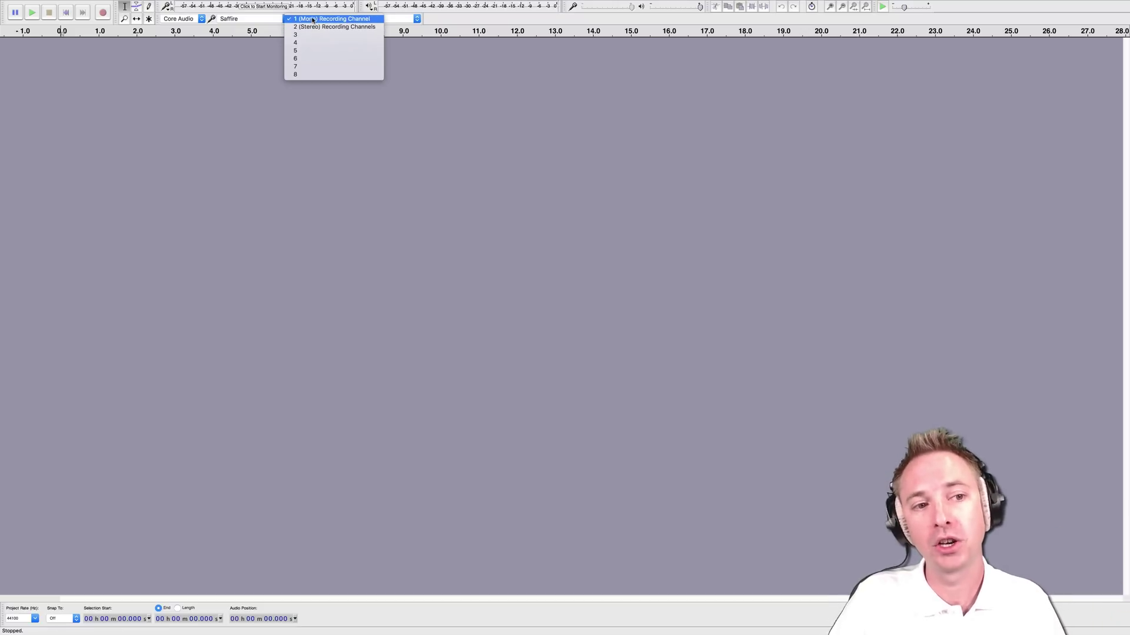
click(313, 20)
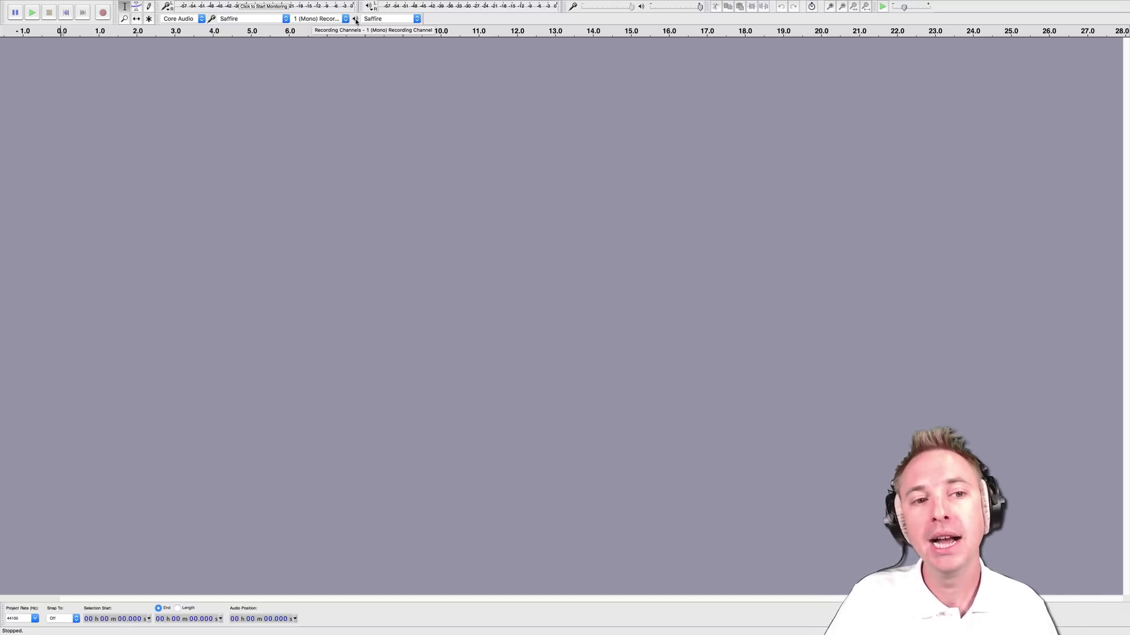
click(374, 19)
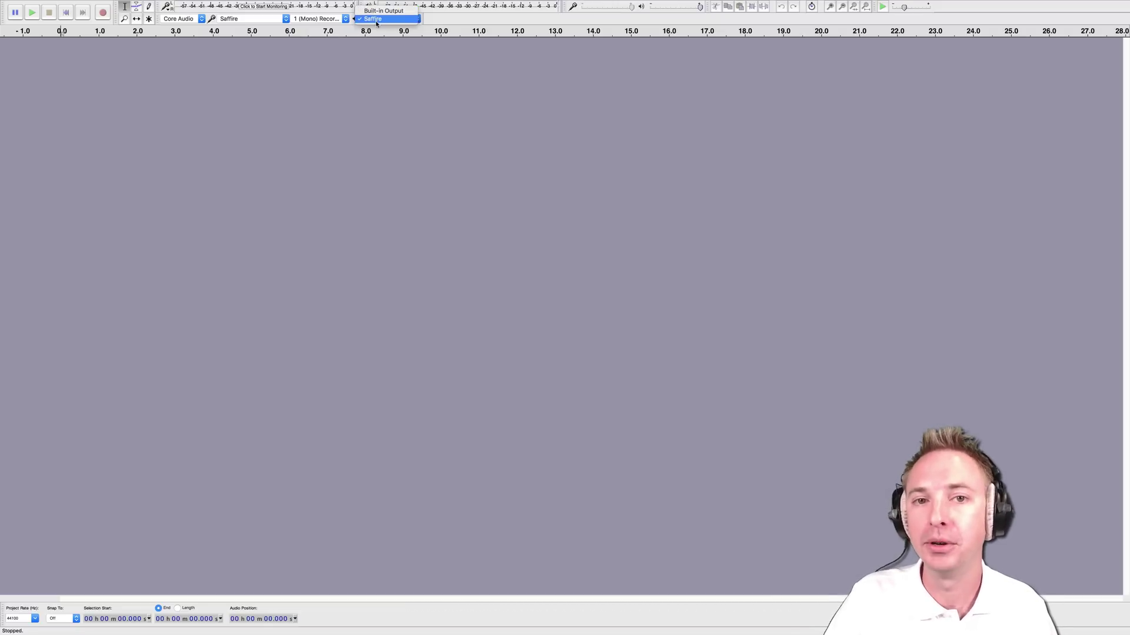
click(375, 23)
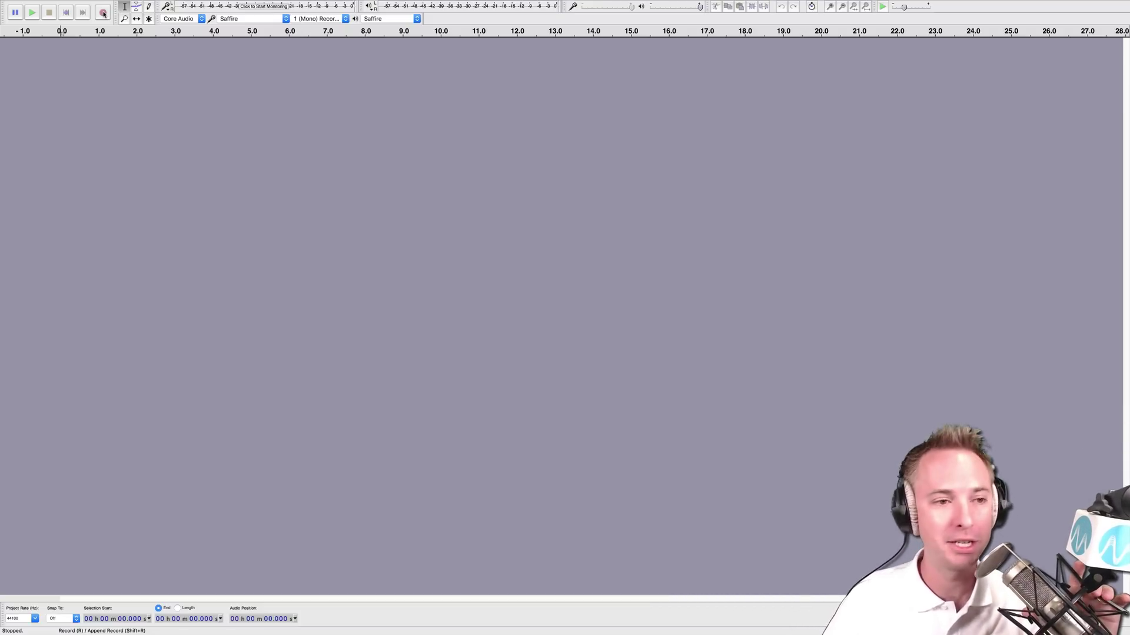
Record about 21 seconds of speech as a mono voice track, then stop
click(103, 13)
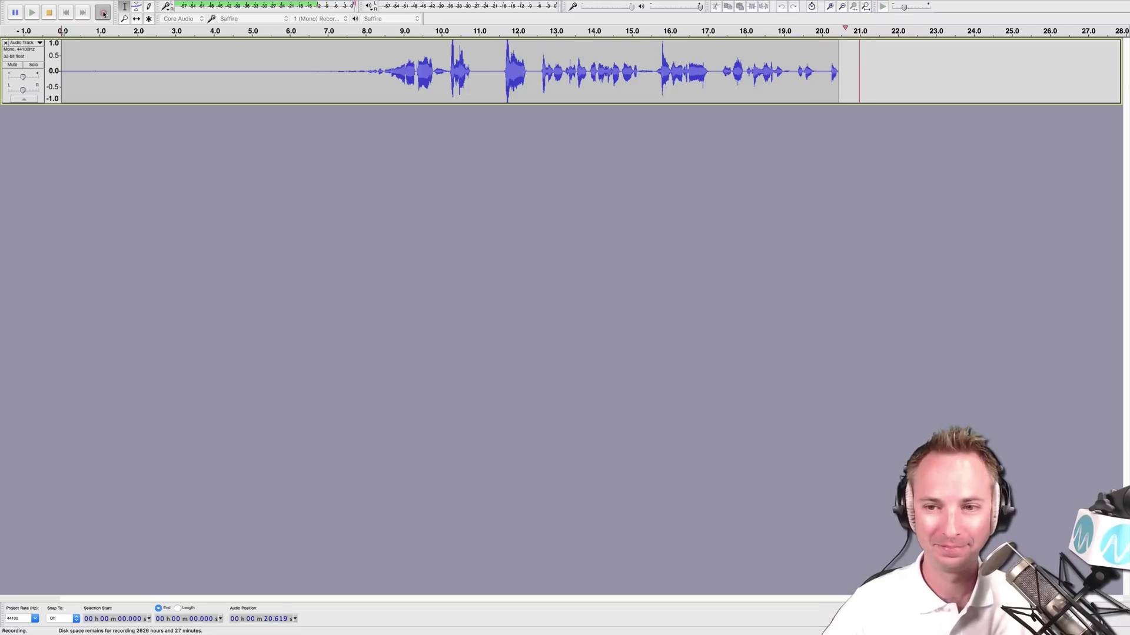
click(49, 13)
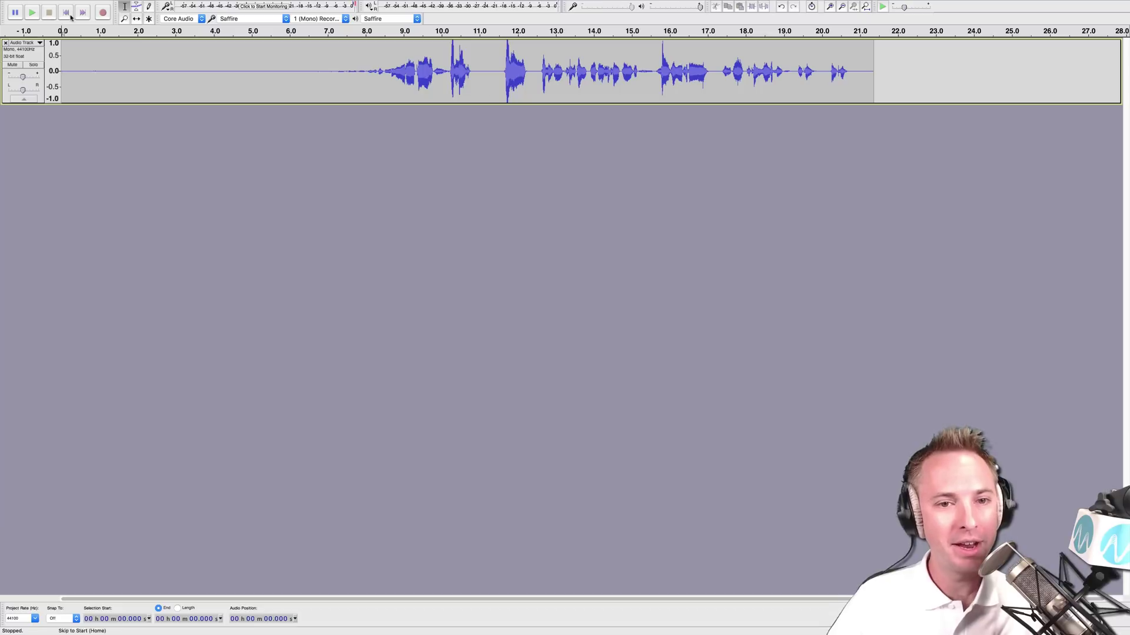
Record about 3.4 seconds of speech as a second mono track, then stop
click(101, 15)
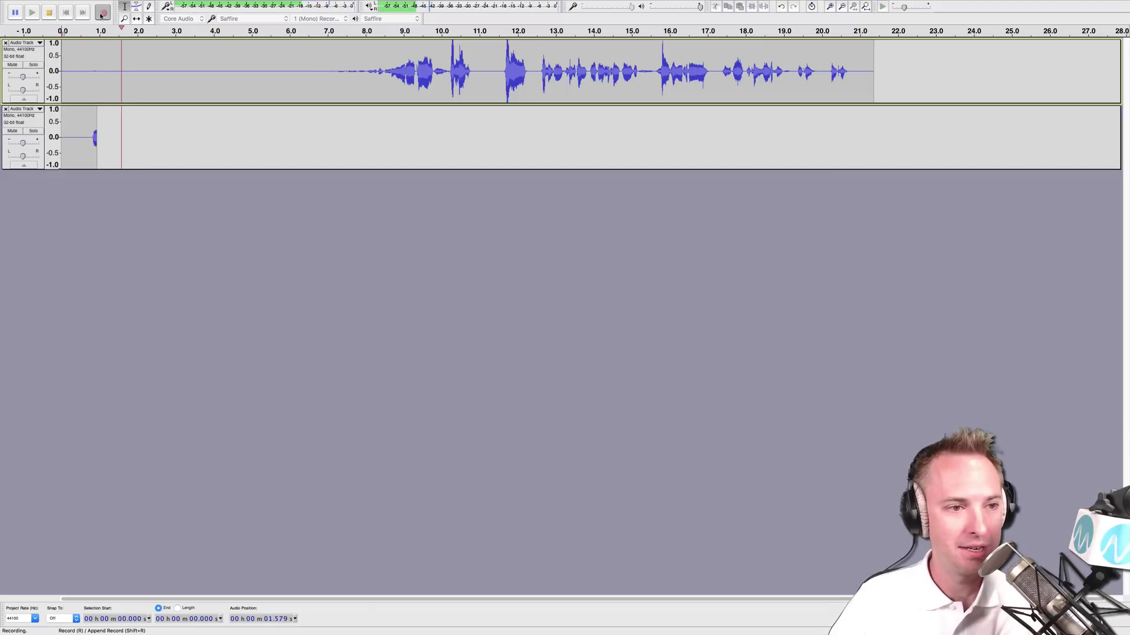
click(50, 14)
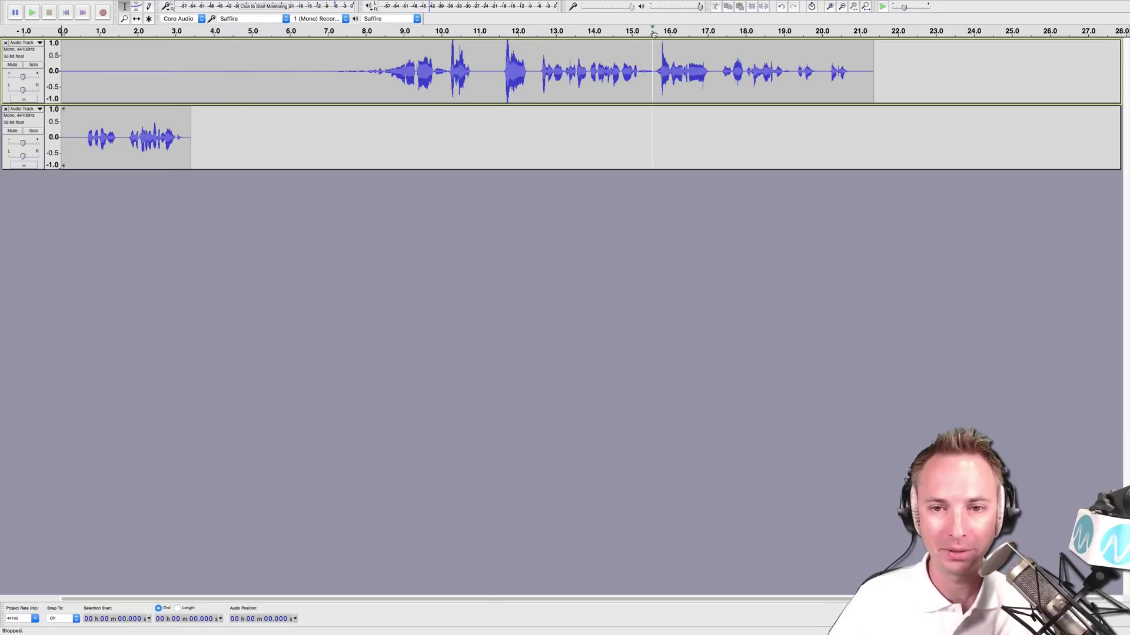
Quick-play the top track from about 17, 17.3 and 12.6 seconds, stopping each time
click(716, 30)
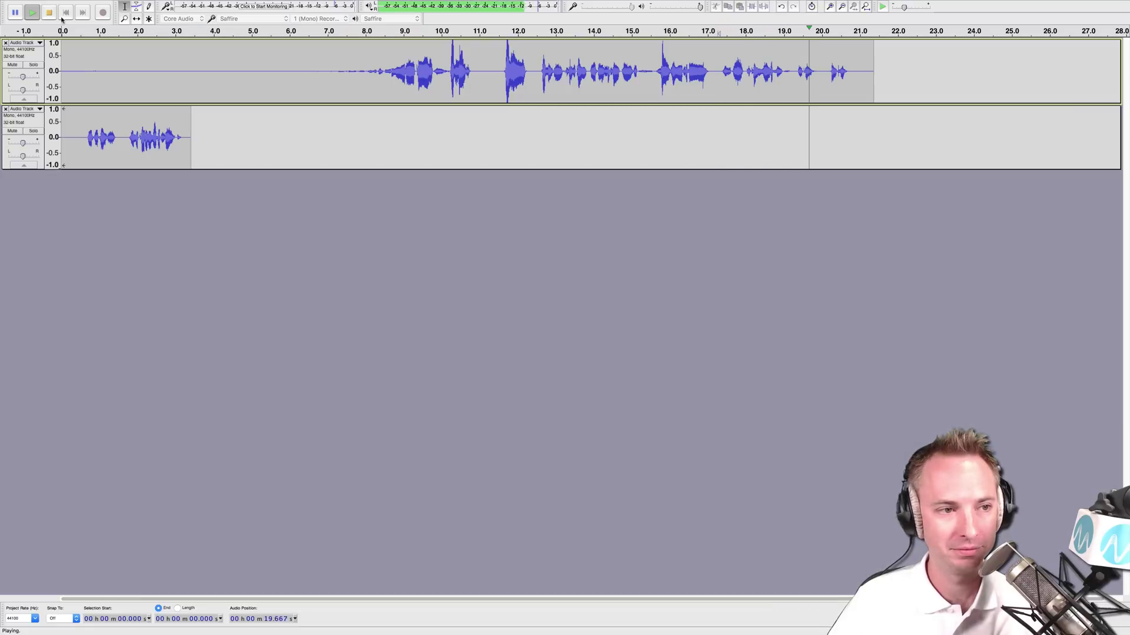
key(space)
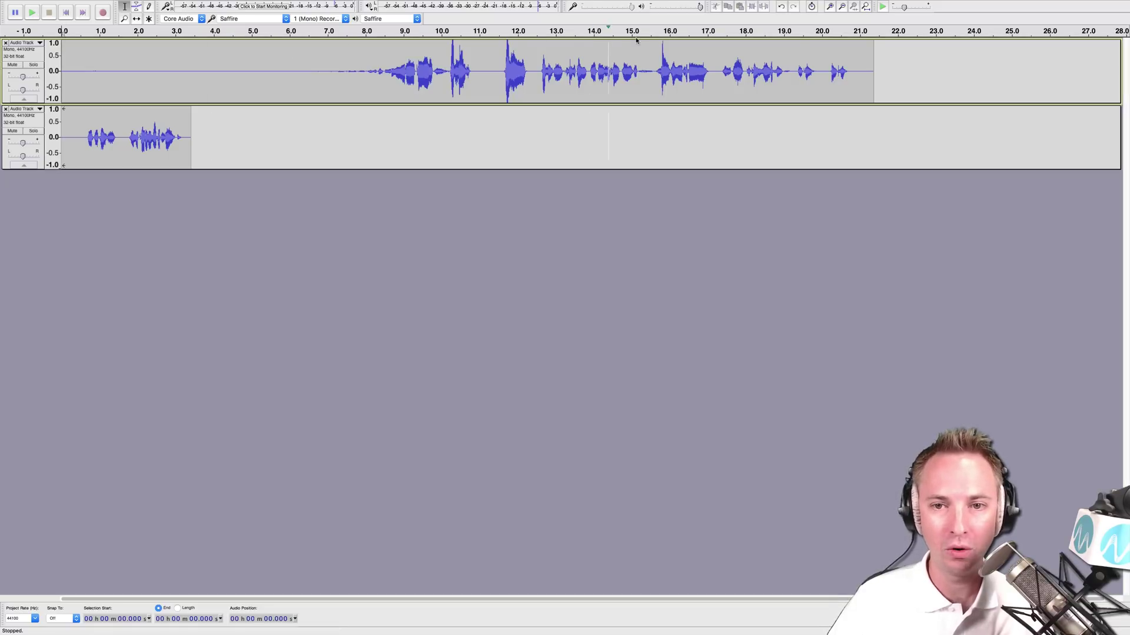
click(720, 32)
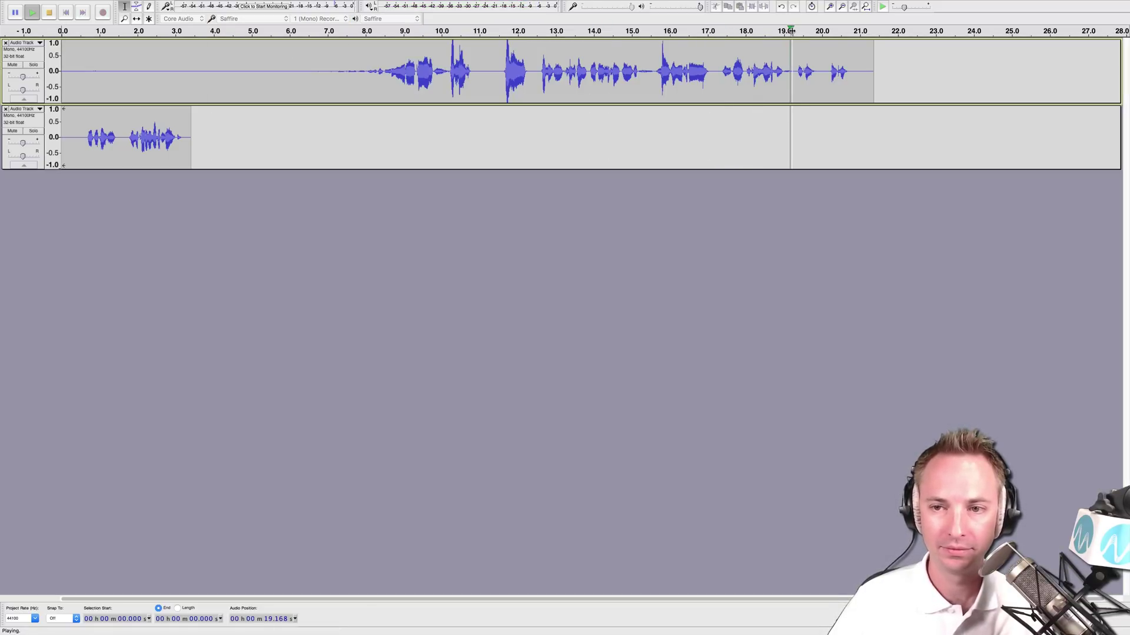
key(space)
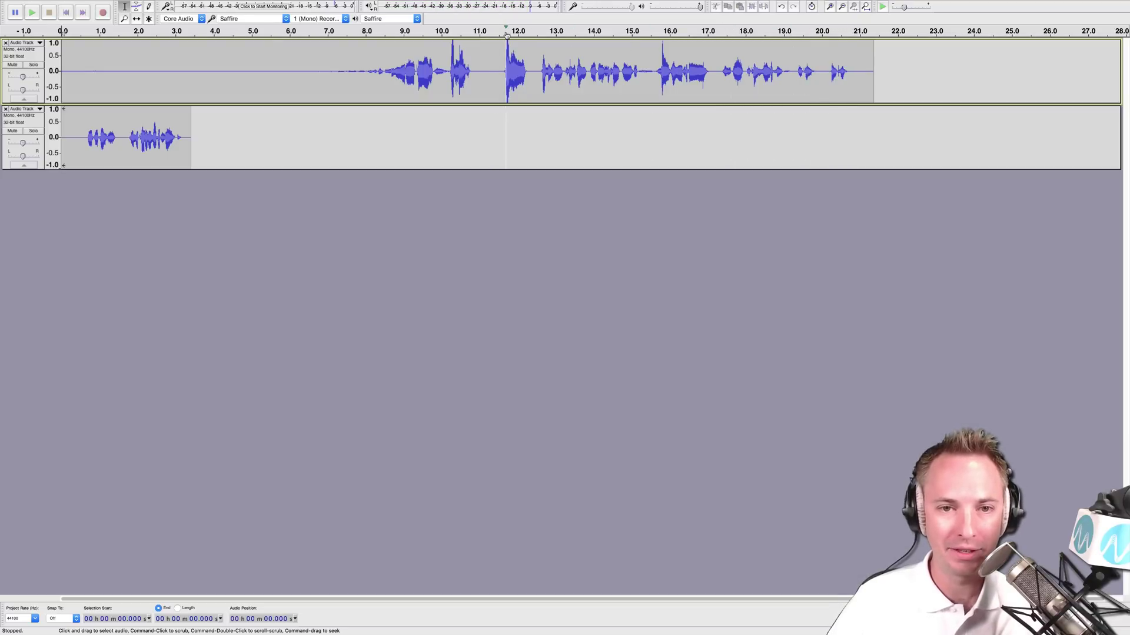
click(540, 33)
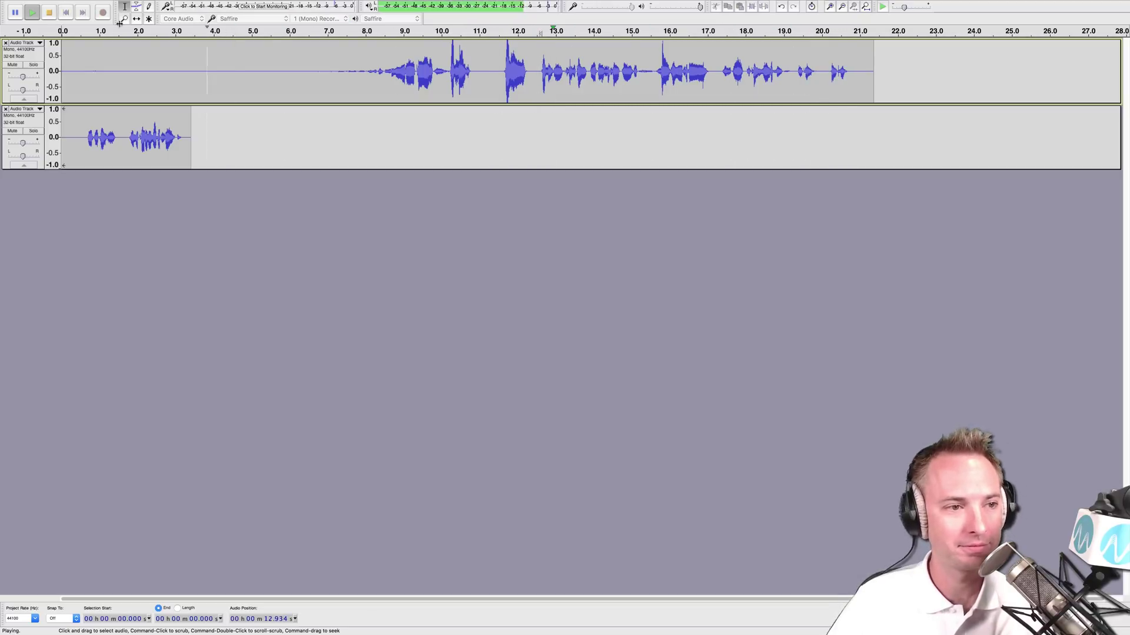
click(52, 15)
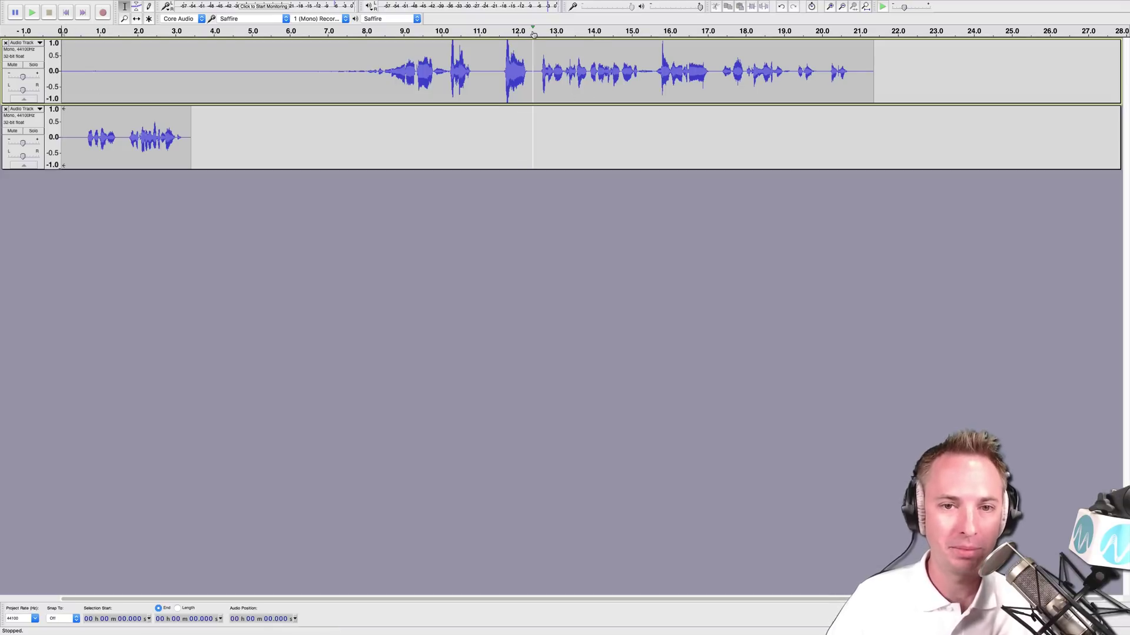
Play from about 13.6 seconds, pause, resume, pause near 15.5 seconds, then stop at zero
click(32, 12)
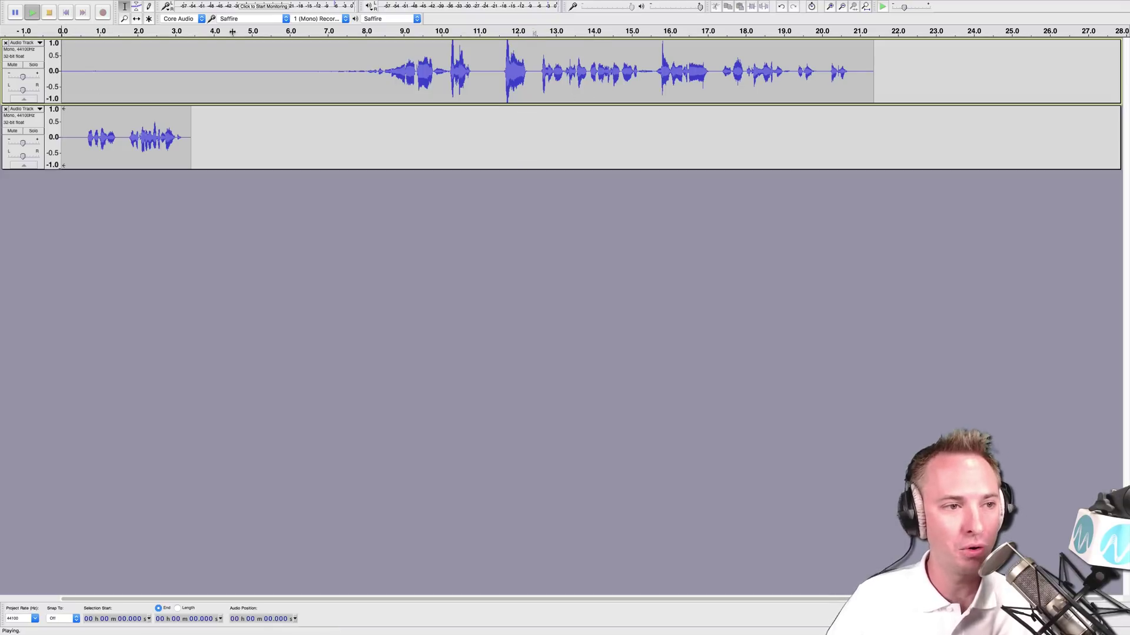
click(17, 12)
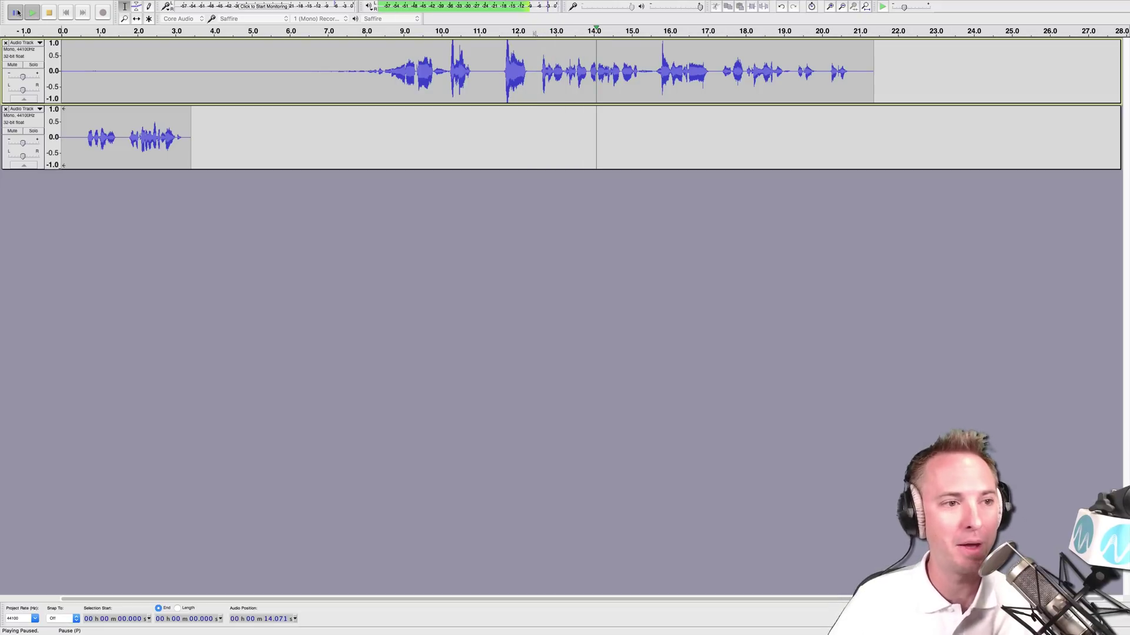
click(16, 12)
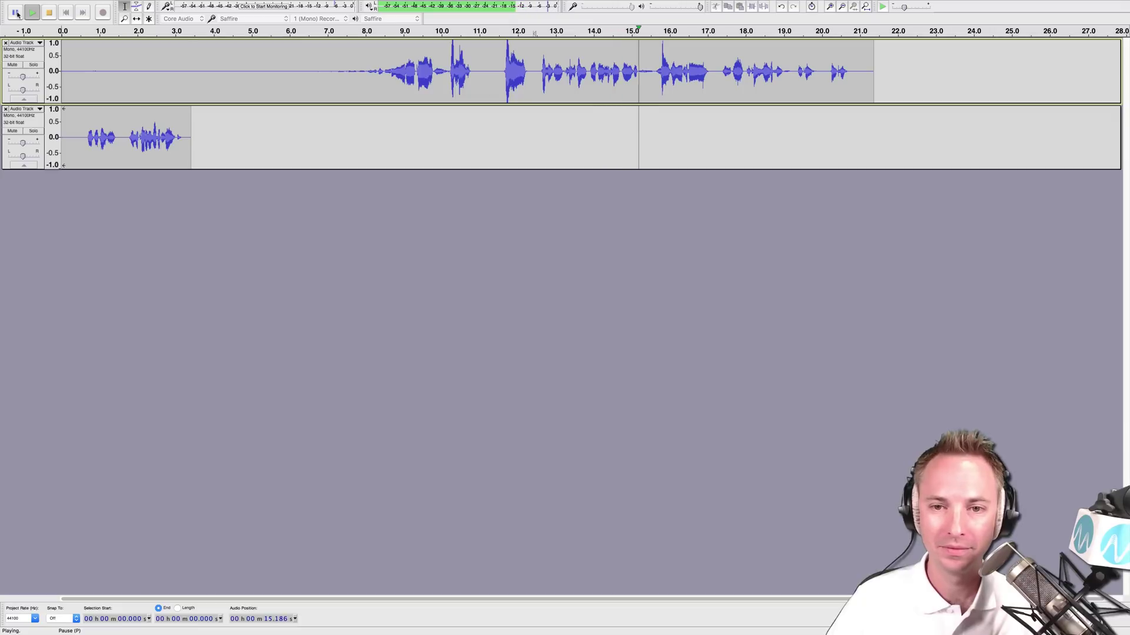
click(16, 12)
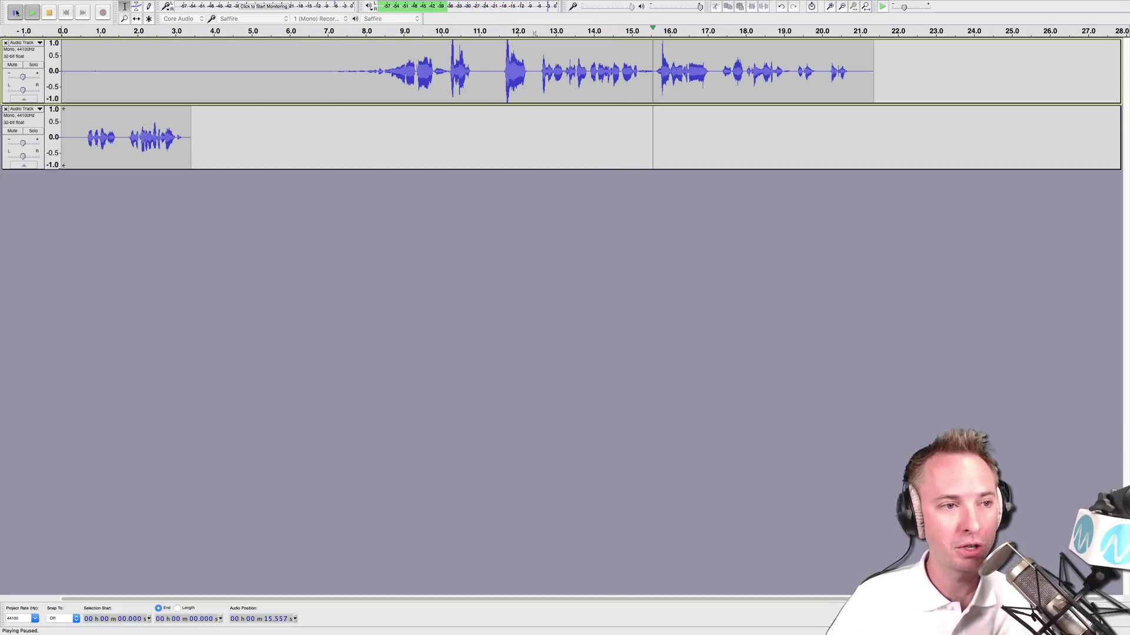
click(49, 12)
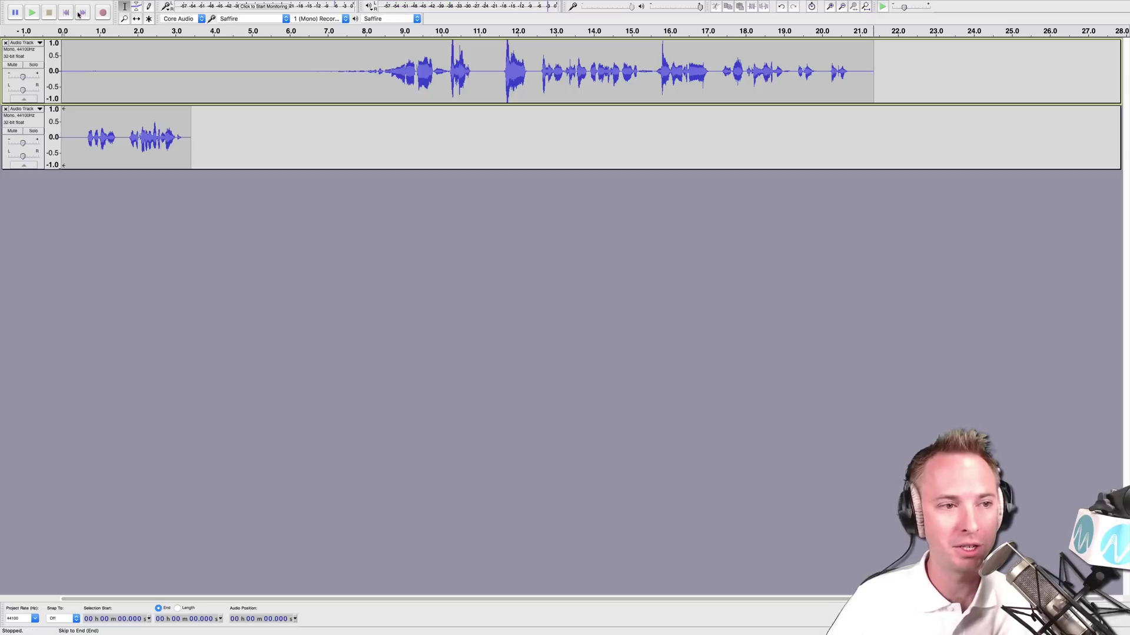
click(82, 12)
click(66, 12)
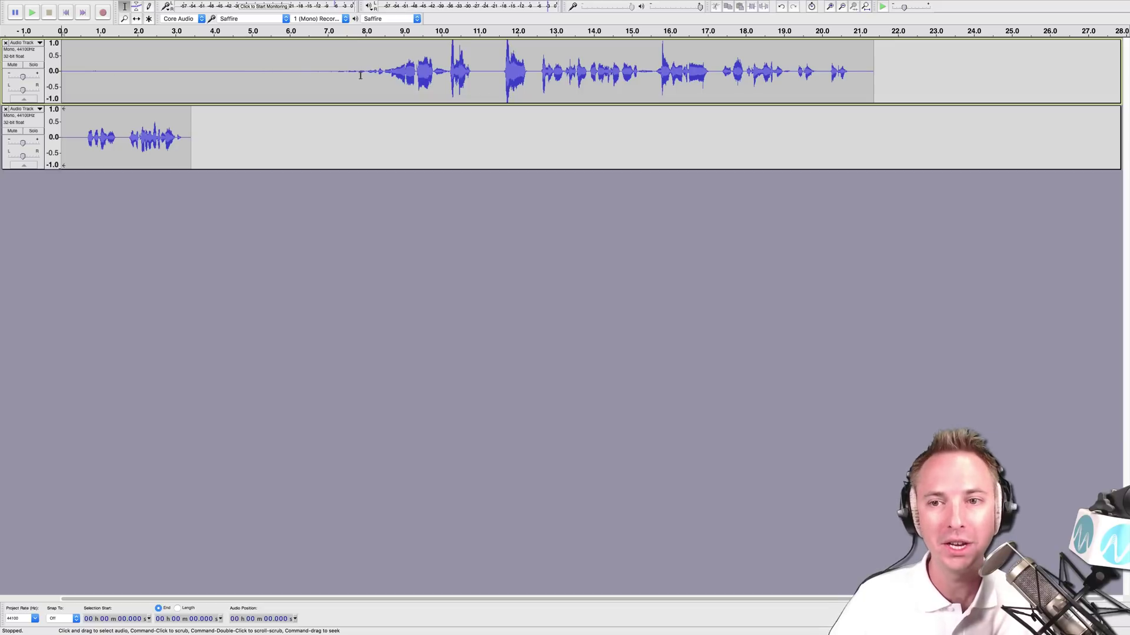
click(627, 8)
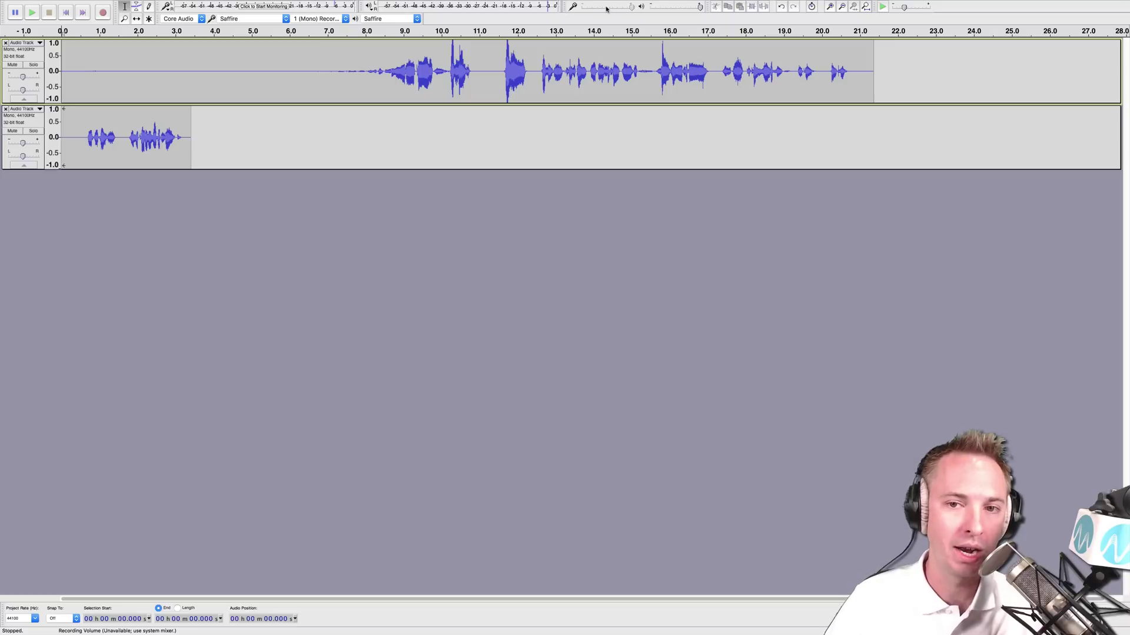
click(668, 7)
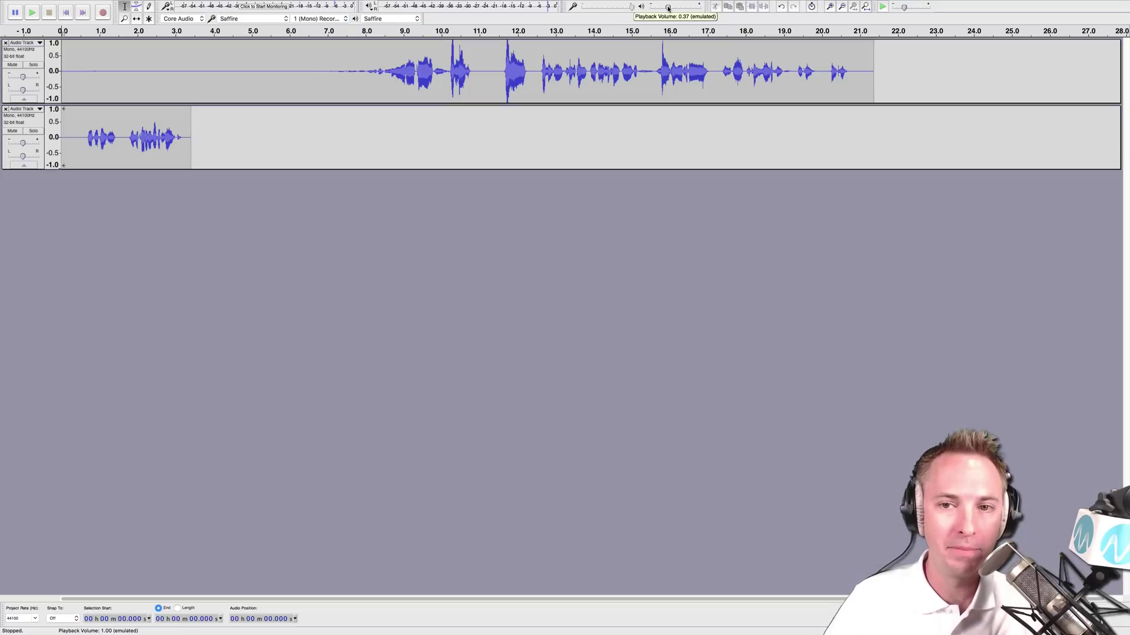
drag(669, 7, 699, 7)
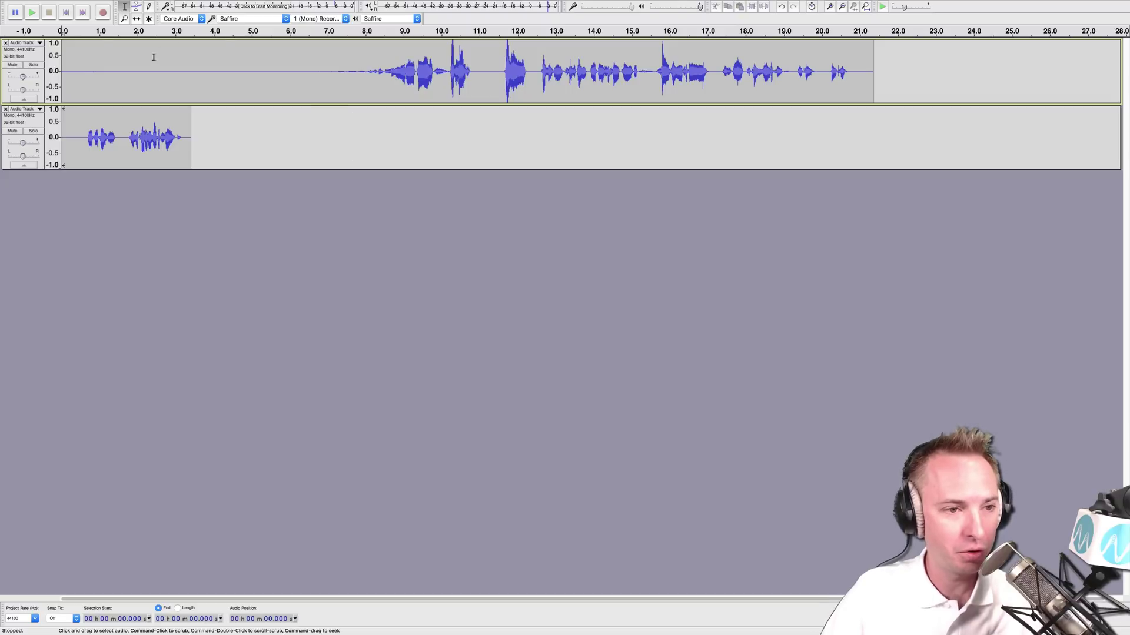
Play the recording from the start, stop, then select 6.30–9.92 seconds of the top track
click(63, 30)
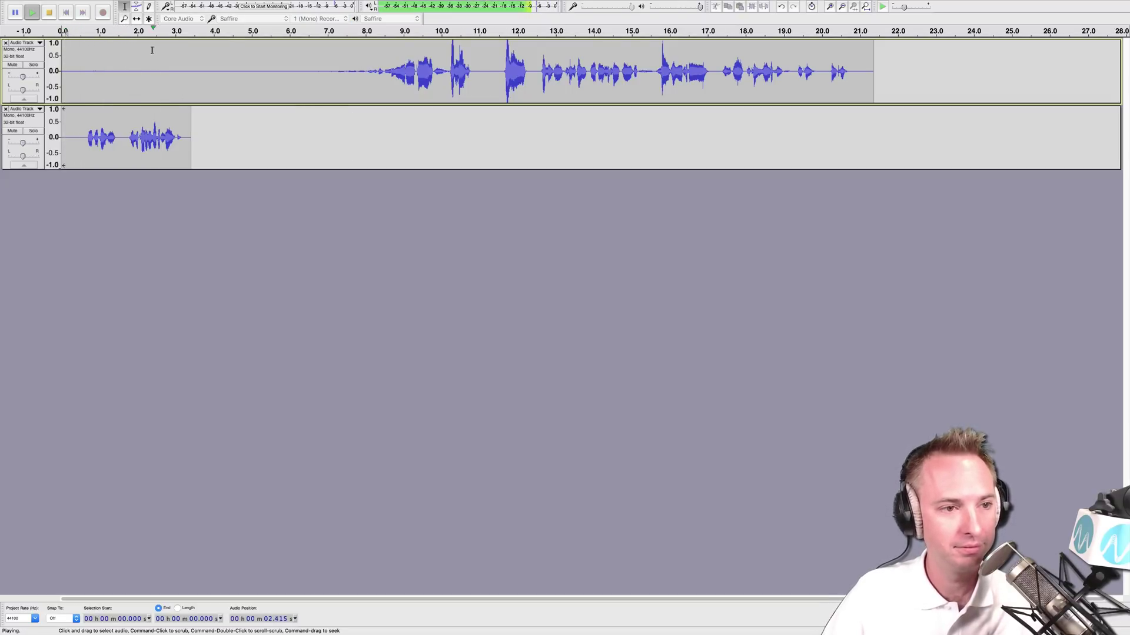
click(48, 13)
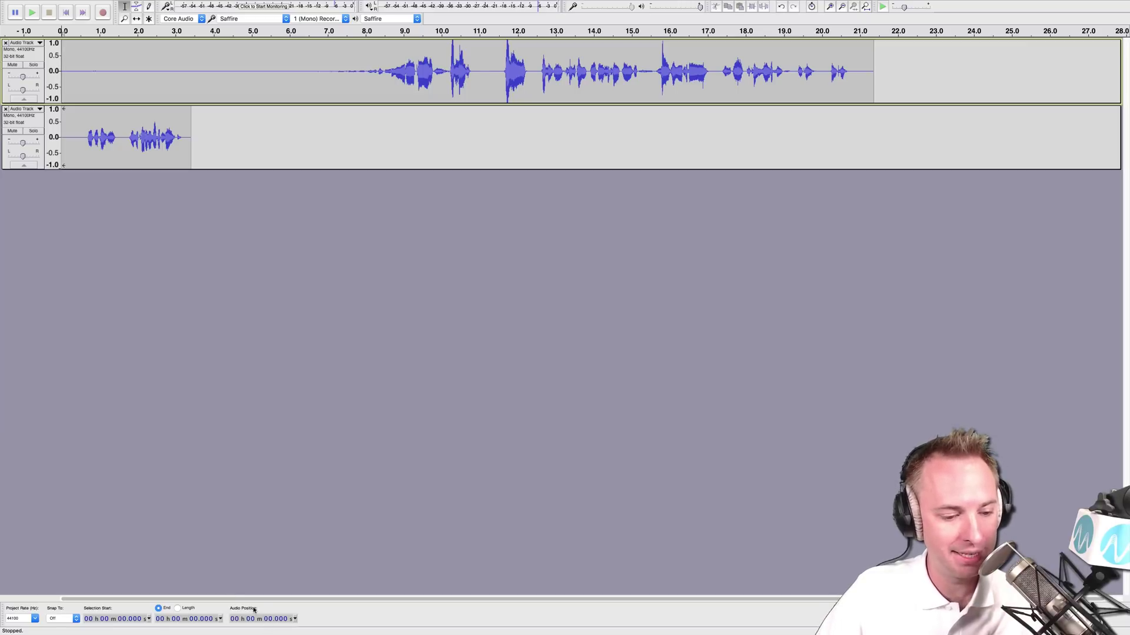
drag(301, 70, 438, 70)
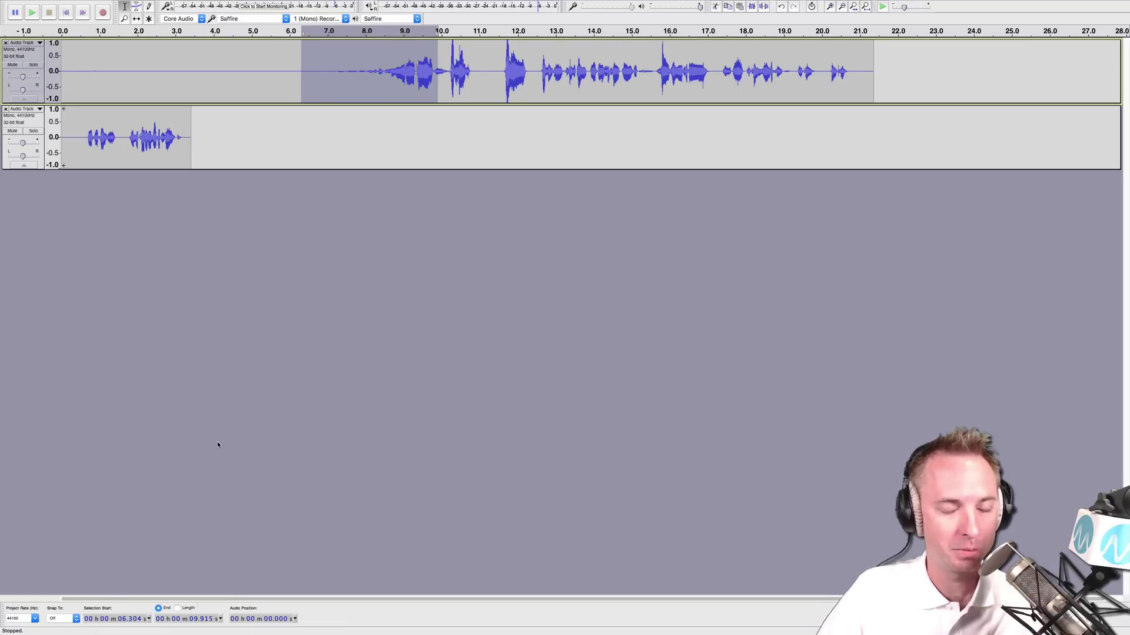